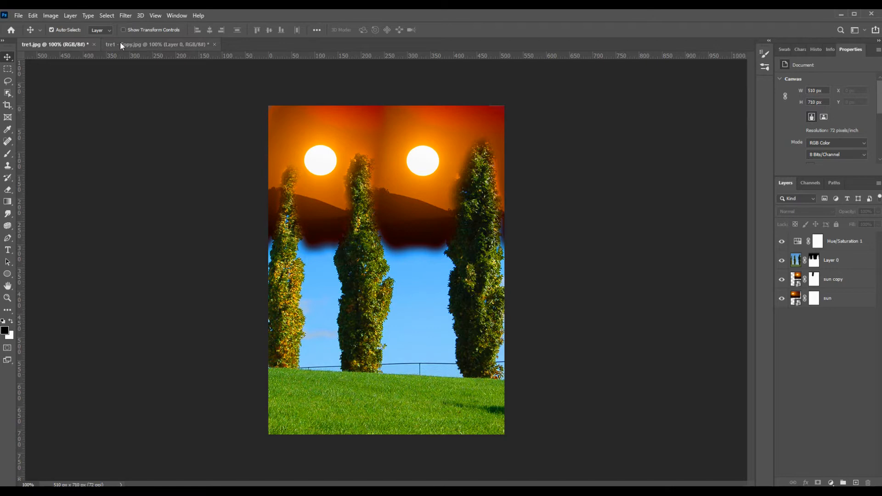
# Switch to the tre1 - Copy.jpg document and duplicate Layer 0 within it.
pyautogui.click(120, 42)
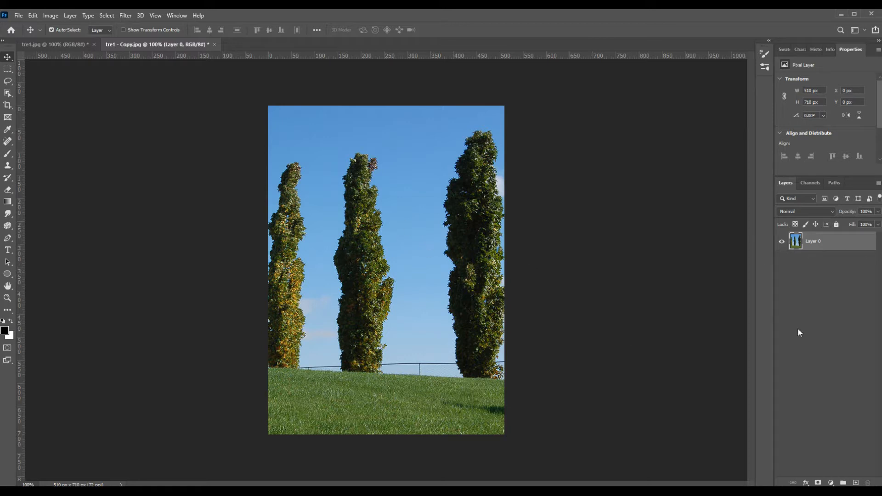
pyautogui.rightClick(837, 246)
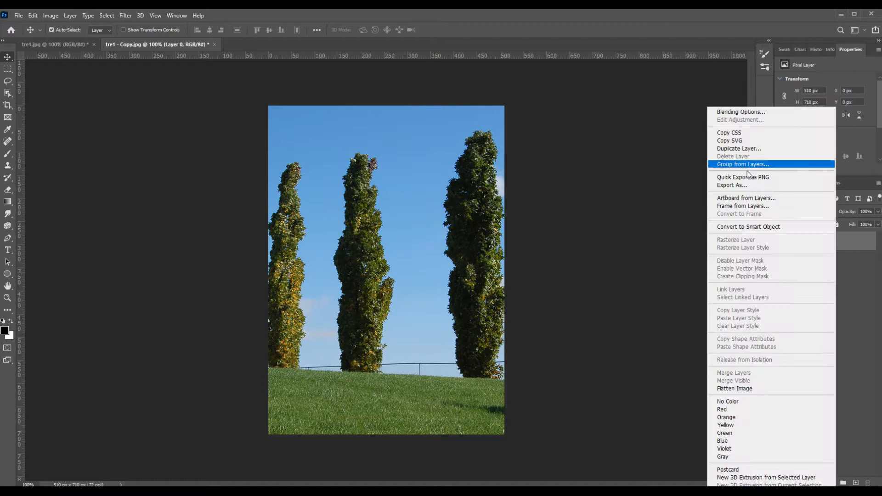
pyautogui.click(869, 295)
pyautogui.rightClick(847, 250)
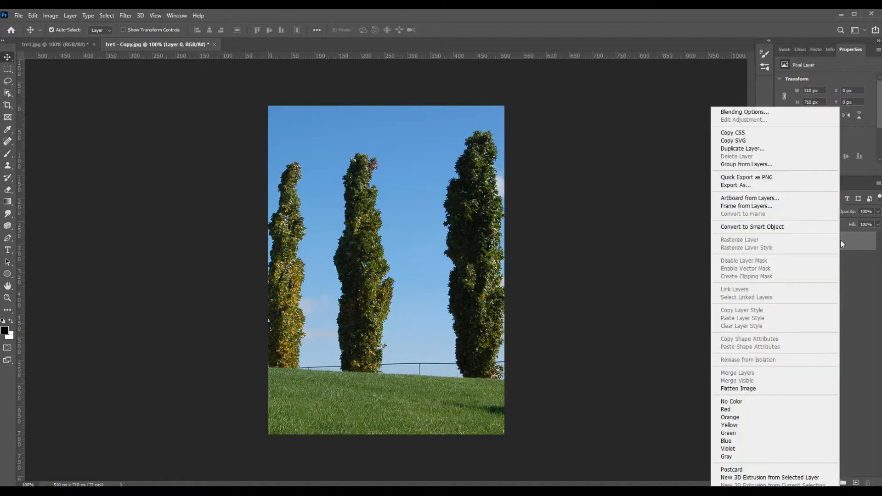
pyautogui.click(747, 147)
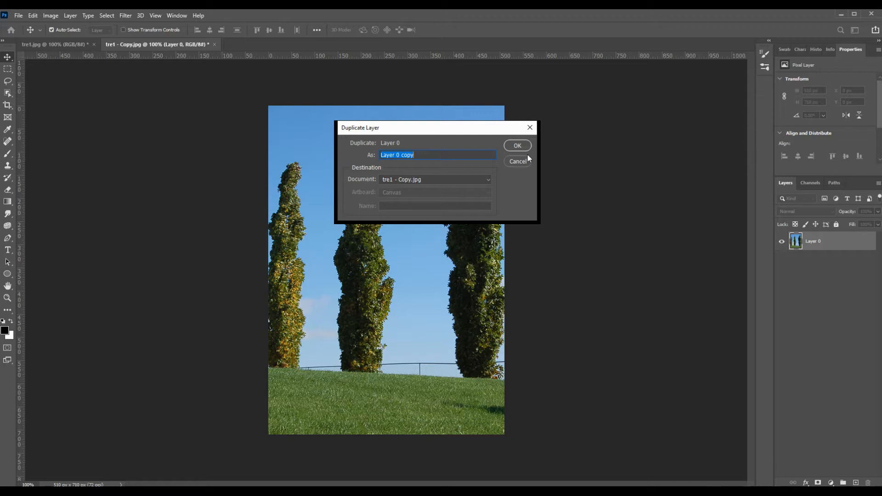
pyautogui.press('Return')
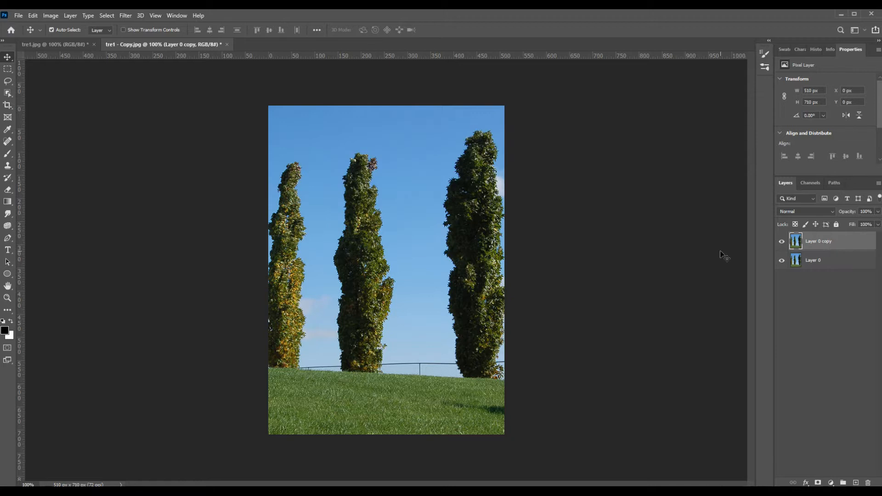
# Hide the original Layer 0 and make Layer 0 copy the active layer.
pyautogui.click(781, 261)
pyautogui.click(816, 260)
pyautogui.click(816, 242)
# Position the placed sun image at the canvas's upper edge and move the sun layer below Layer 0 copy.
pyautogui.hotkey('ctrl', 't')
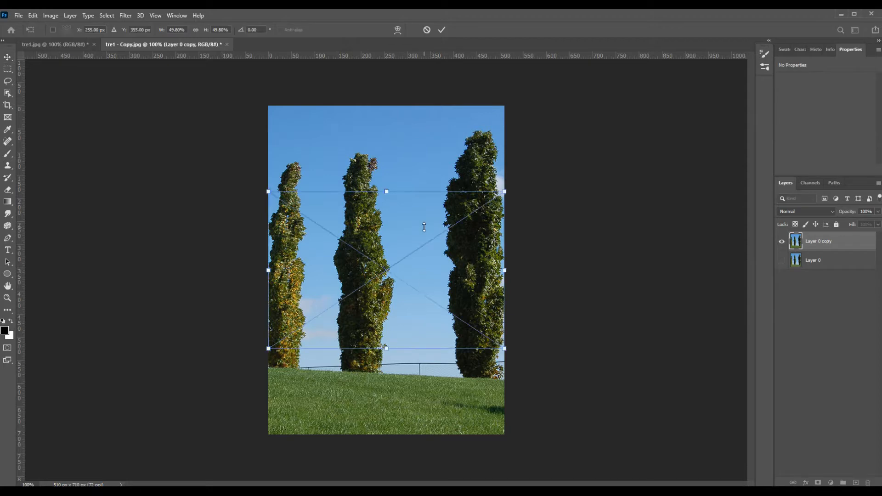
pyautogui.moveTo(399, 251); pyautogui.dragTo(397, 147)
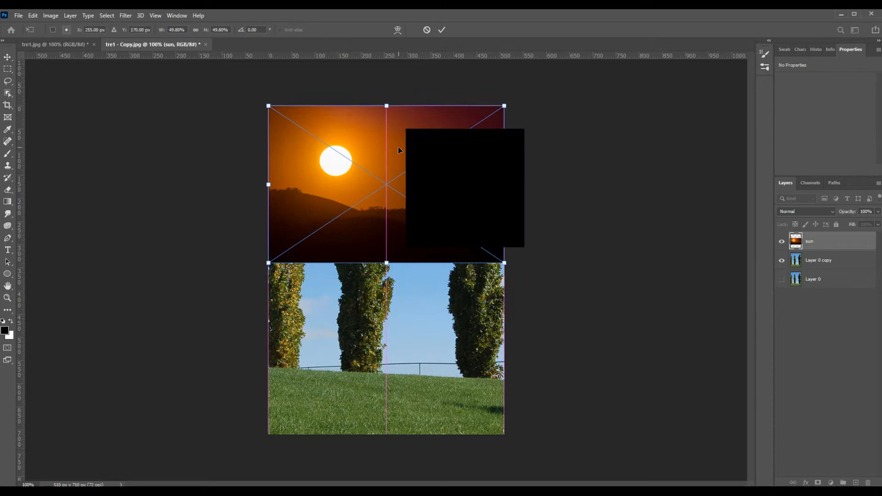
pyautogui.press('Return')
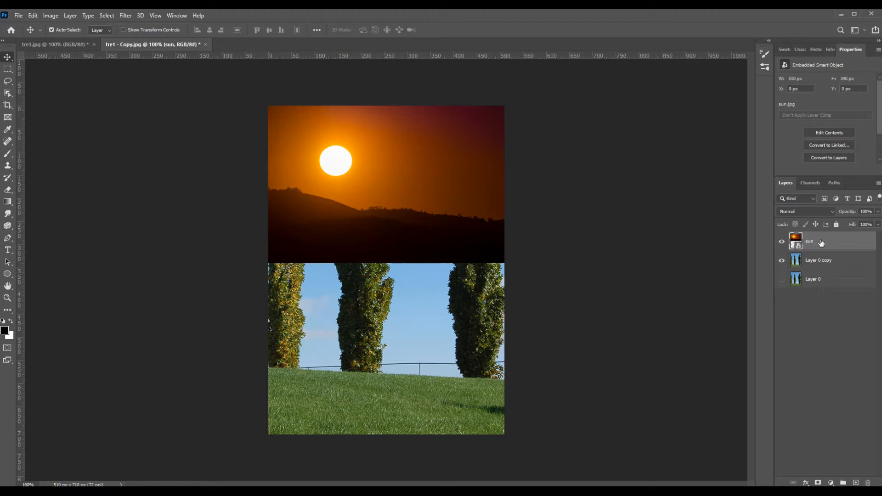
pyautogui.moveTo(821, 243); pyautogui.dragTo(823, 264)
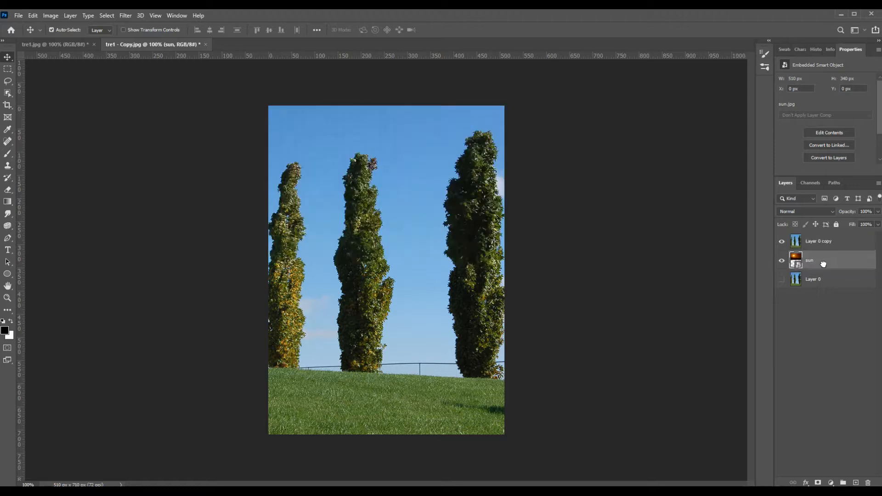
# Add a layer mask to Layer 0 copy and set up the Brush tool with black as the foreground color.
pyautogui.click(814, 244)
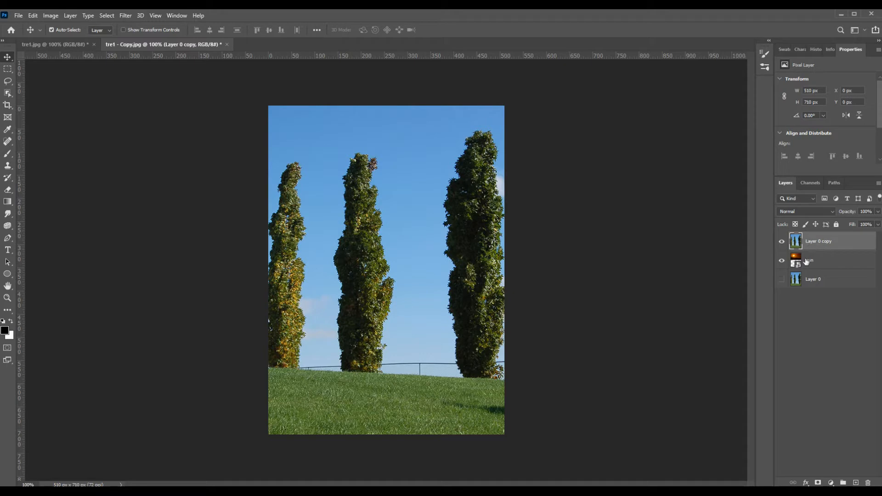
pyautogui.click(817, 482)
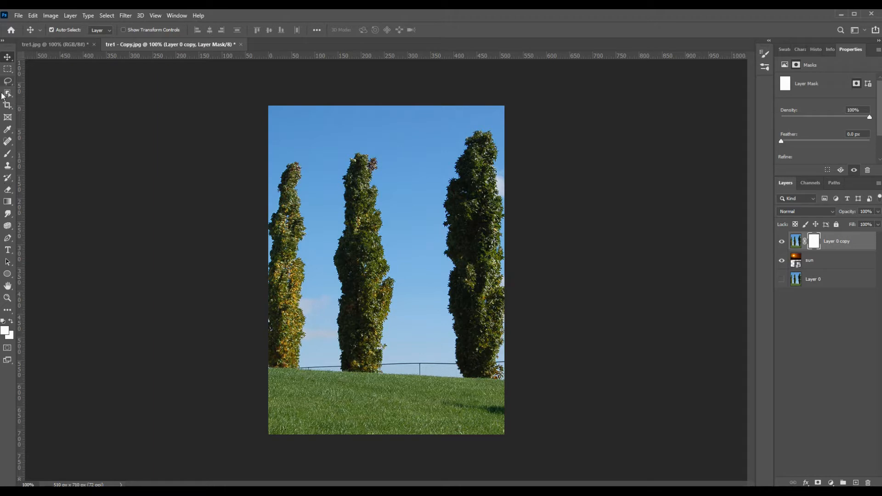
pyautogui.click(7, 154)
pyautogui.rightClick(10, 155)
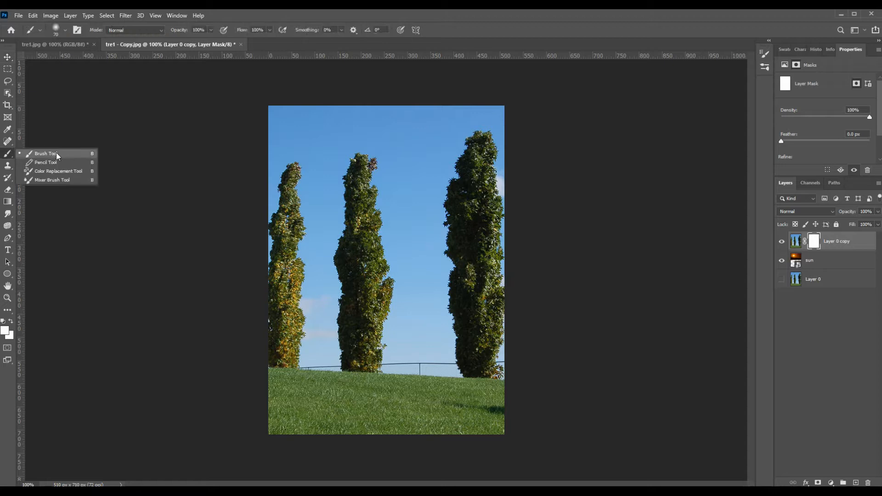
pyautogui.click(55, 153)
pyautogui.rightClick(16, 156)
pyautogui.click(40, 153)
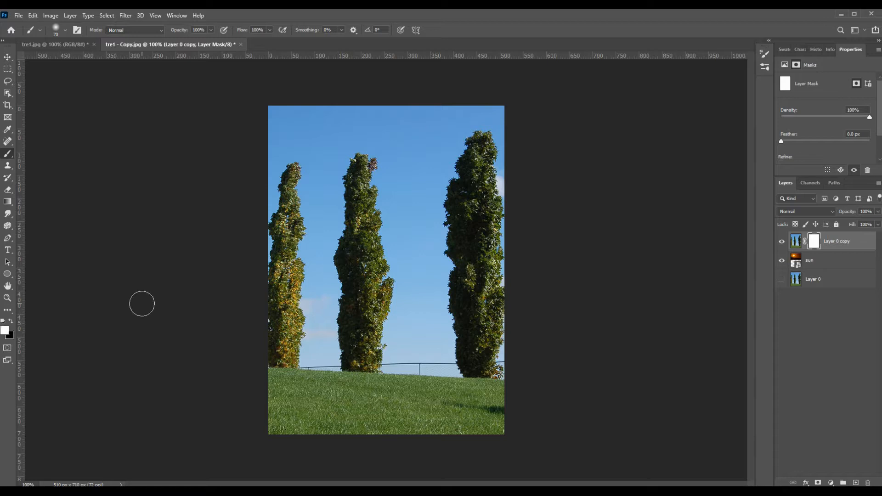
pyautogui.press('x')
# Paint black on the Layer 0 copy mask to reveal the sunset around the sun and along the image's upper edge.
pyautogui.click(306, 148)
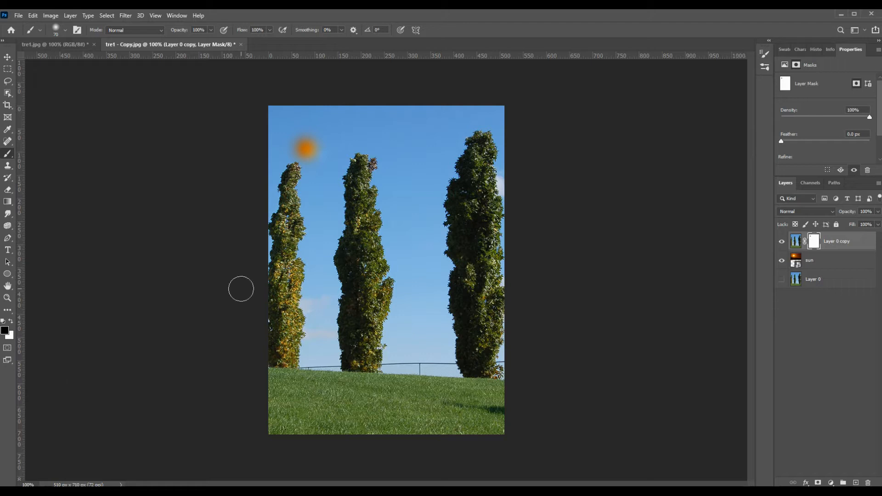
pyautogui.moveTo(275, 113)
pyautogui.mouseDown()
pyautogui.moveTo(498, 112)
pyautogui.moveTo(289, 122)
pyautogui.moveTo(263, 114)
pyautogui.moveTo(262, 209)
pyautogui.moveTo(274, 151)
pyautogui.moveTo(317, 138)
pyautogui.moveTo(323, 169)
pyautogui.moveTo(338, 138)
pyautogui.moveTo(379, 135)
pyautogui.moveTo(345, 142)
pyautogui.moveTo(327, 203)
pyautogui.moveTo(311, 158)
pyautogui.moveTo(286, 156)
pyautogui.moveTo(264, 189)
pyautogui.mouseUp()
pyautogui.press('space')
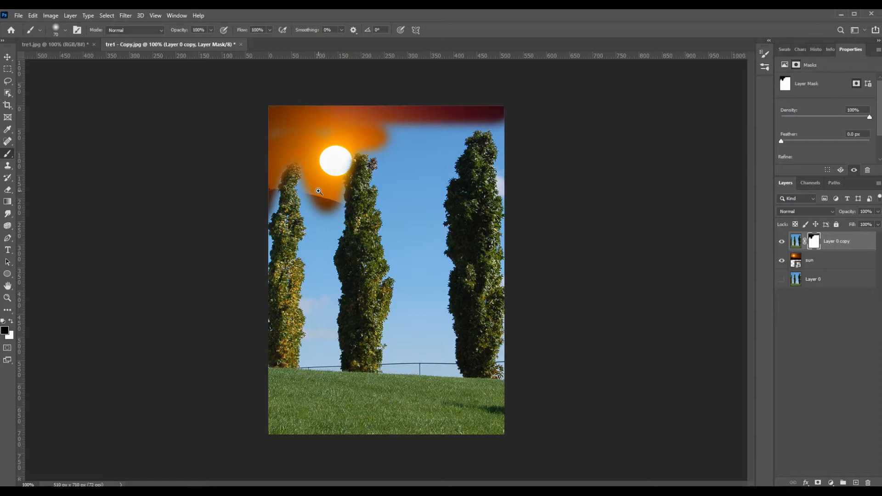
pyautogui.click(318, 191)
pyautogui.moveTo(317, 157); pyautogui.dragTo(340, 253)
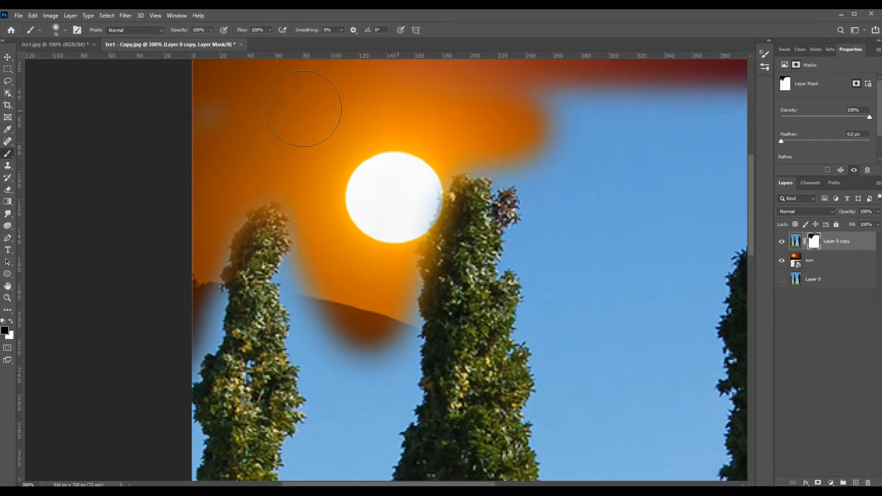
# Paint black on the mask closely around the left tree's top and along both its sides to clear the remaining blue sky.
pyautogui.moveTo(217, 109); pyautogui.dragTo(280, 186)
pyautogui.click(321, 271)
pyautogui.click(316, 289)
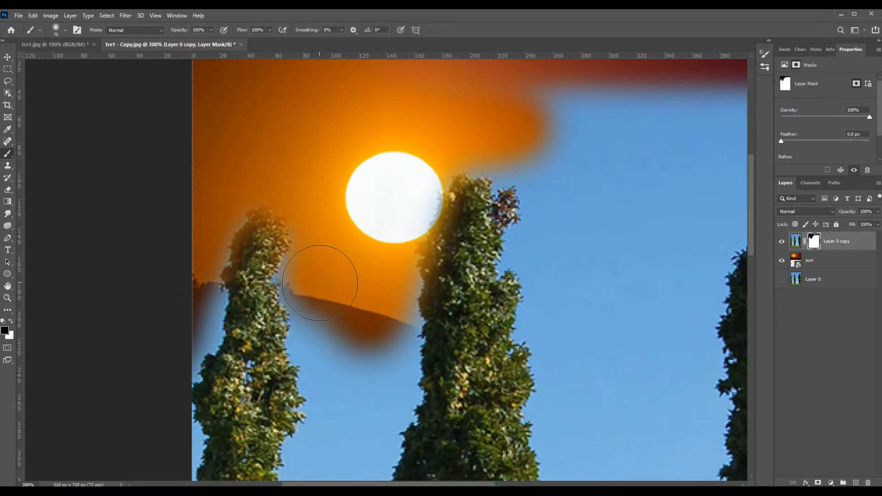
pyautogui.click(317, 275)
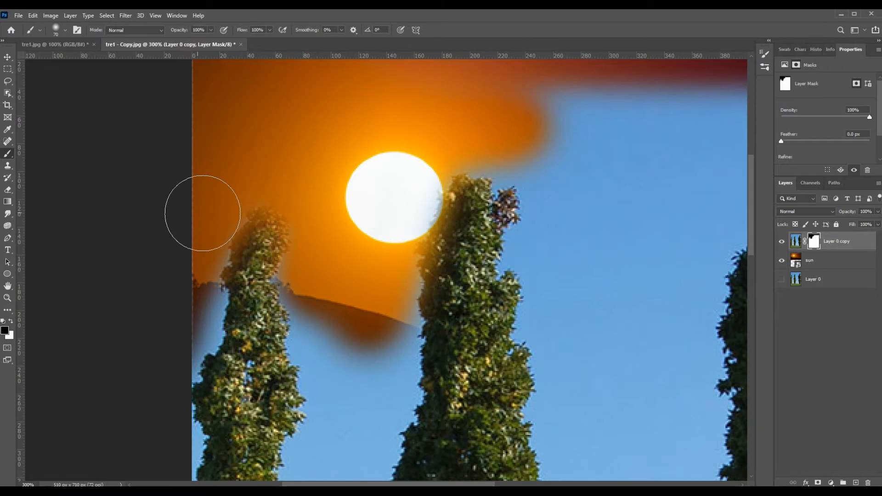
pyautogui.moveTo(203, 213)
pyautogui.mouseDown()
pyautogui.moveTo(217, 203)
pyautogui.moveTo(194, 246)
pyautogui.moveTo(185, 315)
pyautogui.mouseUp()
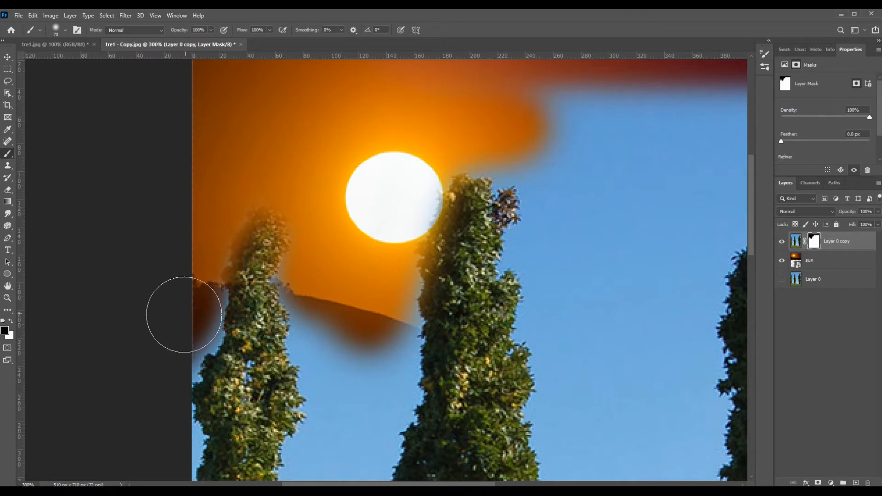
pyautogui.moveTo(187, 262)
pyautogui.mouseDown()
pyautogui.moveTo(191, 338)
pyautogui.moveTo(181, 370)
pyautogui.mouseUp()
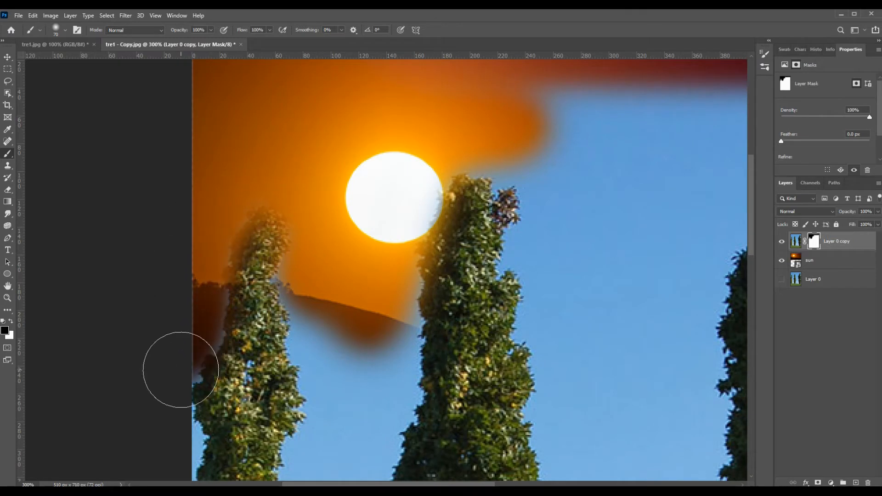
# Nudge the sun layer 2 px to the left with the Move tool.
pyautogui.click(8, 57)
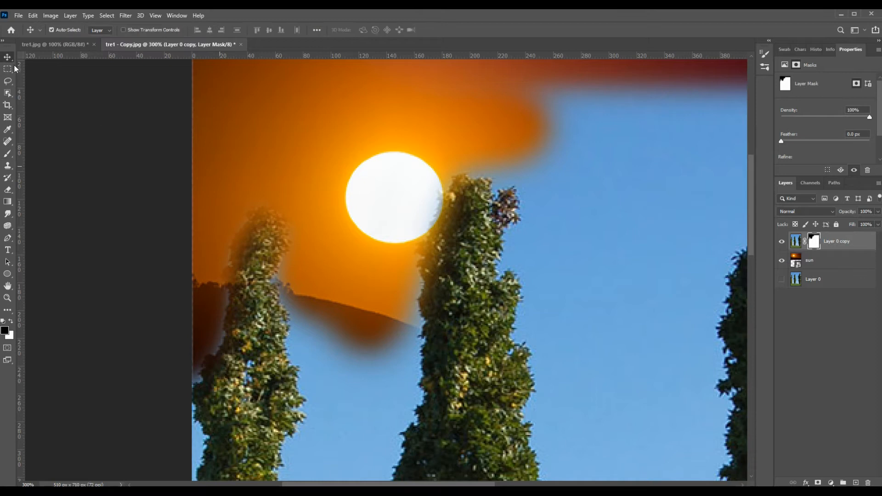
pyautogui.click(303, 164)
pyautogui.press('Left')
pyautogui.press('Left')
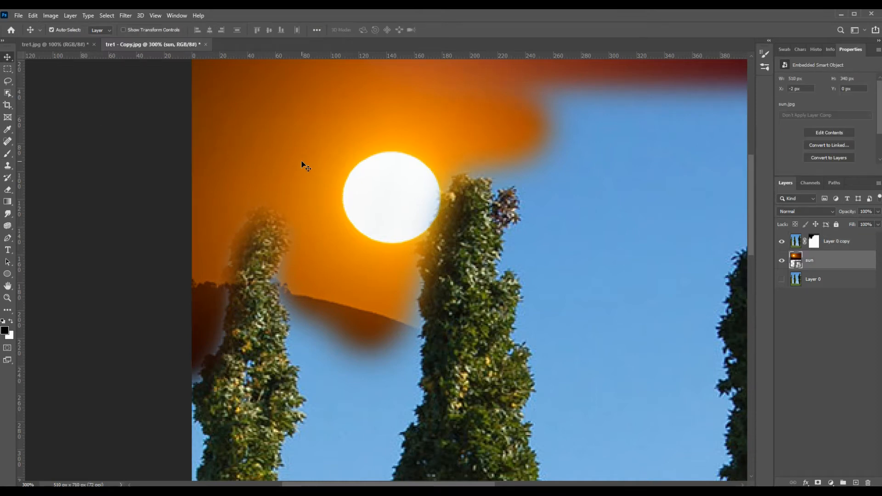
# Paint black on the Layer 0 copy mask to reveal the hills between the left and middle trees and the sunset sky in the upper right.
pyautogui.click(814, 242)
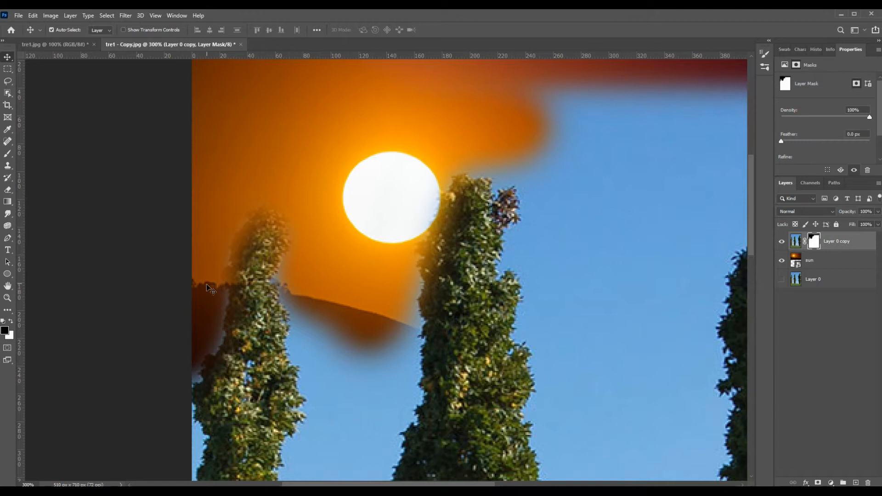
pyautogui.press('b')
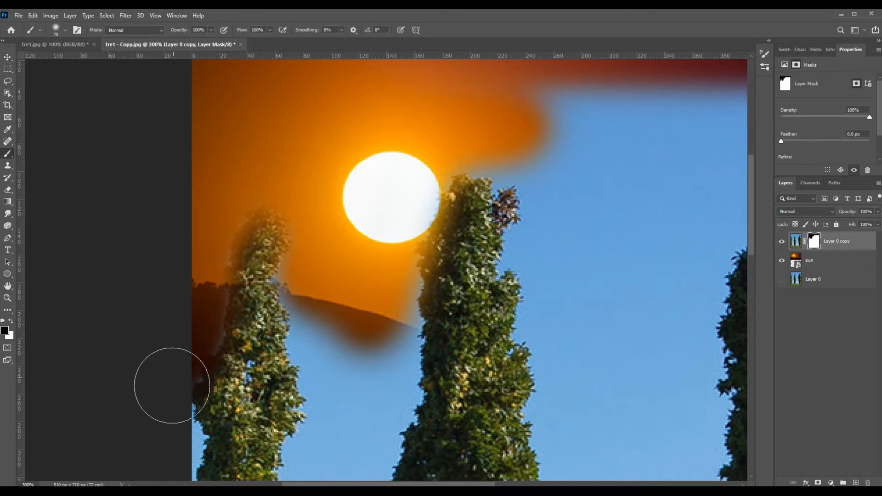
pyautogui.moveTo(172, 384)
pyautogui.mouseDown()
pyautogui.moveTo(168, 436)
pyautogui.moveTo(171, 381)
pyautogui.mouseUp()
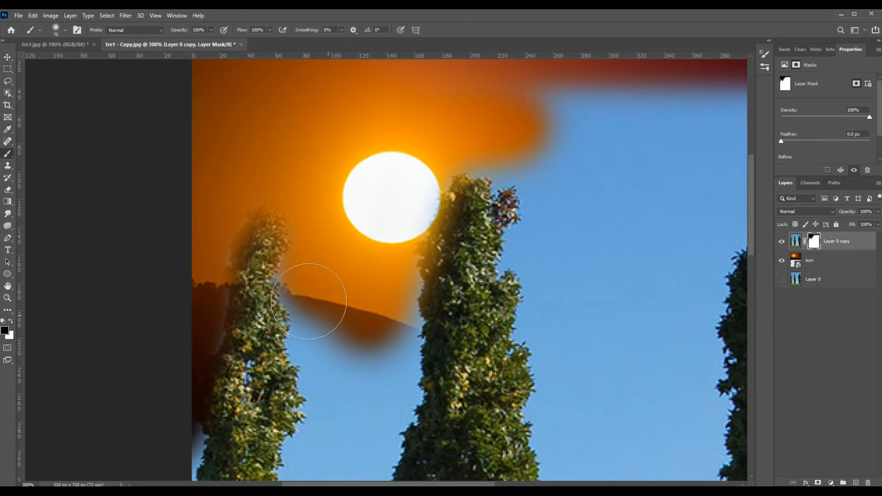
pyautogui.moveTo(322, 292)
pyautogui.mouseDown()
pyautogui.moveTo(313, 269)
pyautogui.moveTo(330, 375)
pyautogui.moveTo(355, 334)
pyautogui.moveTo(365, 349)
pyautogui.moveTo(394, 341)
pyautogui.moveTo(357, 411)
pyautogui.moveTo(315, 299)
pyautogui.moveTo(320, 337)
pyautogui.moveTo(355, 391)
pyautogui.moveTo(382, 320)
pyautogui.moveTo(383, 419)
pyautogui.moveTo(347, 424)
pyautogui.moveTo(330, 347)
pyautogui.mouseUp()
pyautogui.moveTo(376, 382)
pyautogui.mouseDown()
pyautogui.moveTo(401, 211)
pyautogui.moveTo(377, 161)
pyautogui.moveTo(364, 176)
pyautogui.moveTo(355, 240)
pyautogui.mouseUp()
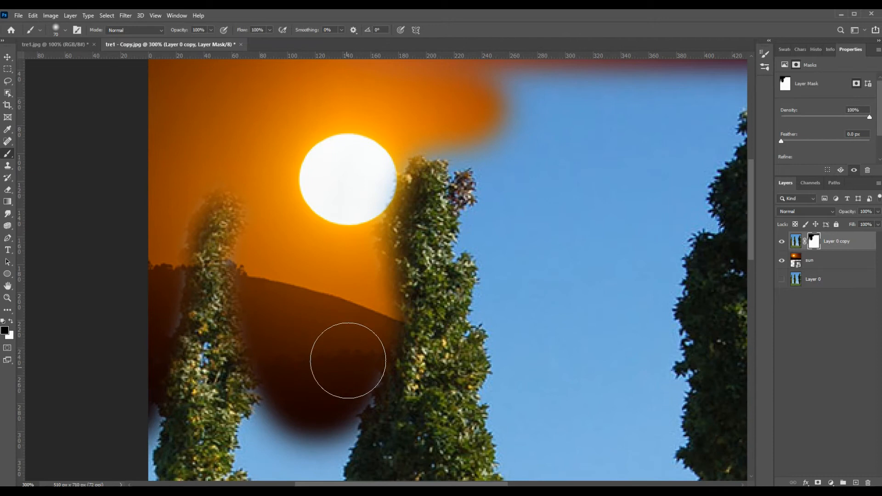
pyautogui.moveTo(448, 307); pyautogui.dragTo(308, 396)
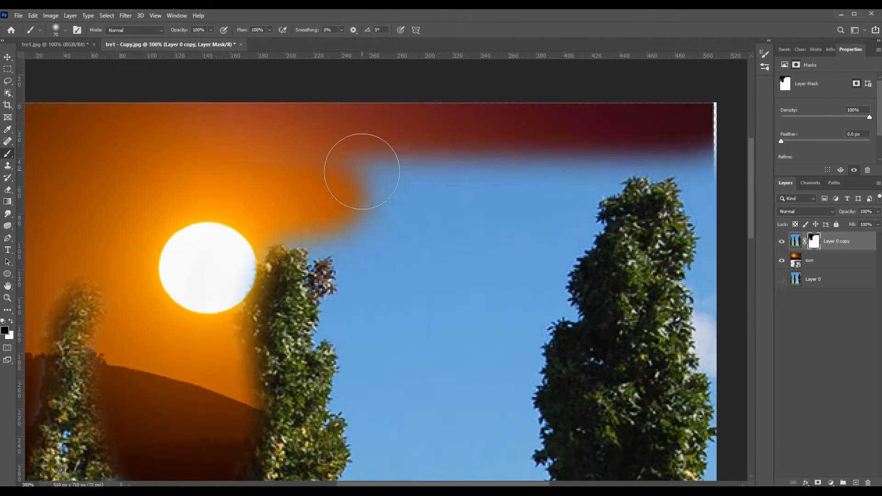
pyautogui.moveTo(360, 171)
pyautogui.mouseDown()
pyautogui.moveTo(408, 359)
pyautogui.moveTo(470, 175)
pyautogui.moveTo(543, 163)
pyautogui.moveTo(402, 168)
pyautogui.moveTo(616, 164)
pyautogui.moveTo(508, 162)
pyautogui.mouseUp()
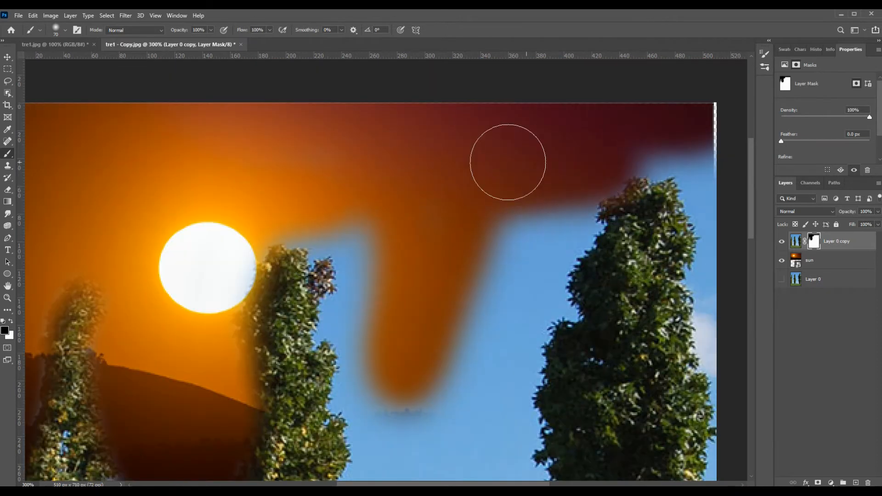
# Enlarge the sun layer to 514 × 343 px so it covers the canvas's right edge.
pyautogui.click(7, 58)
pyautogui.click(431, 191)
pyautogui.hotkey('ctrl', 't')
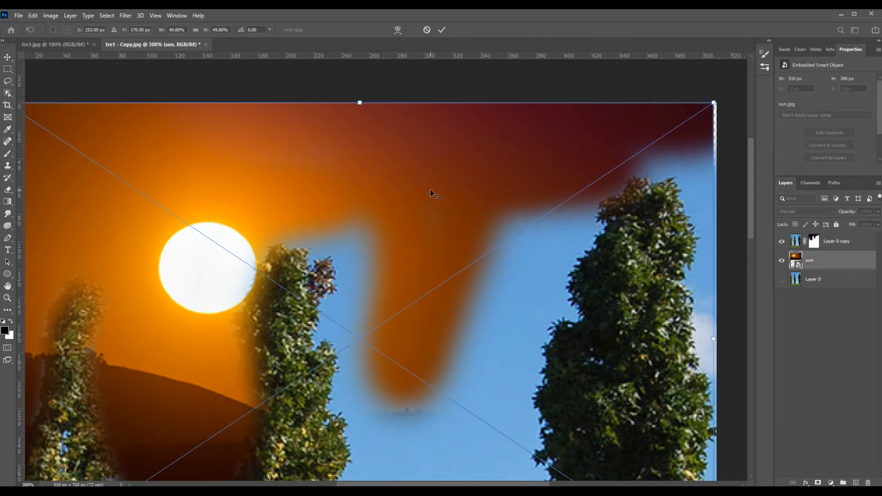
pyautogui.moveTo(708, 106); pyautogui.dragTo(721, 102)
pyautogui.press('Return')
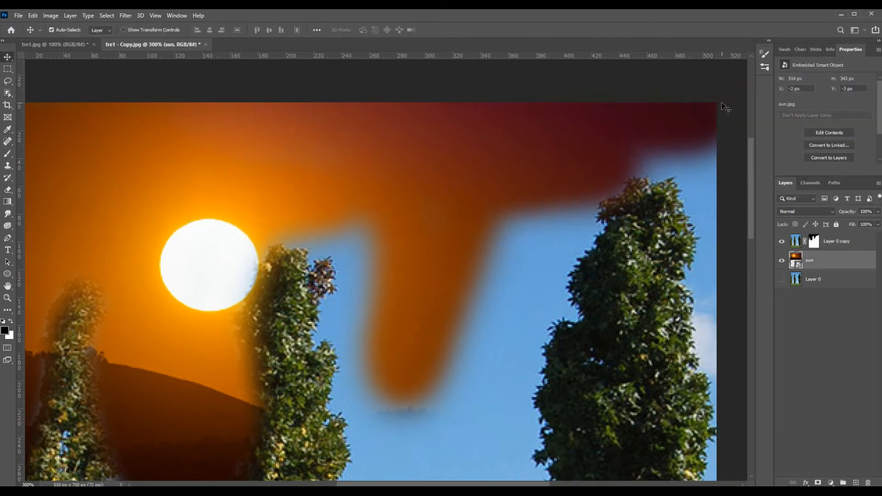
# Paint black on the Layer 0 copy mask to reveal the sunset along the middle tree's right side.
pyautogui.moveTo(339, 257)
pyautogui.mouseDown()
pyautogui.moveTo(439, 194)
pyautogui.moveTo(426, 205)
pyautogui.mouseUp()
pyautogui.press('b')
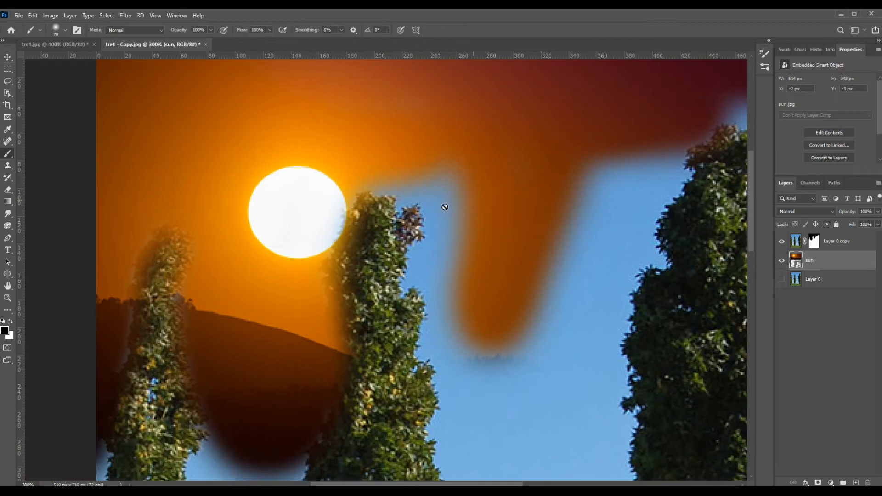
pyautogui.click(814, 241)
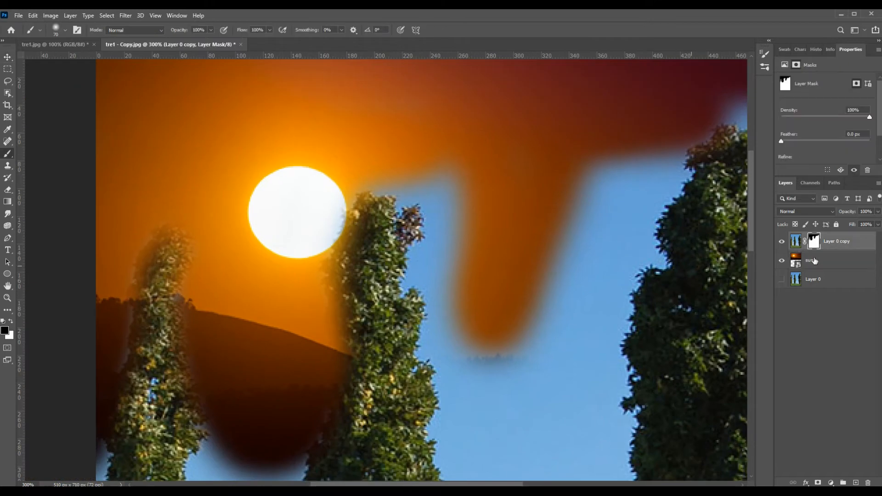
pyautogui.moveTo(482, 156)
pyautogui.mouseDown()
pyautogui.moveTo(456, 181)
pyautogui.moveTo(463, 266)
pyautogui.moveTo(412, 169)
pyautogui.moveTo(492, 391)
pyautogui.moveTo(450, 297)
pyautogui.mouseUp()
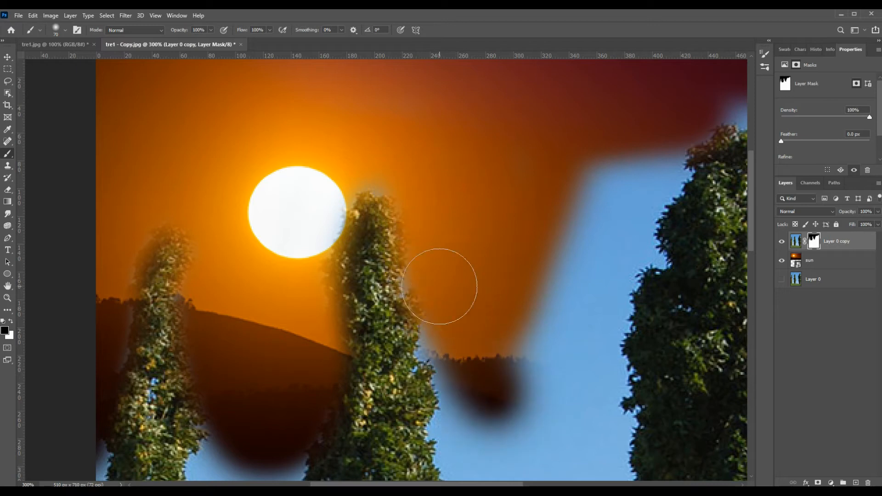
# Try painting the mask to reveal the hills between the middle and right trees, and undo those strokes.
pyautogui.moveTo(497, 347)
pyautogui.mouseDown()
pyautogui.moveTo(403, 320)
pyautogui.moveTo(366, 252)
pyautogui.moveTo(410, 305)
pyautogui.moveTo(494, 118)
pyautogui.moveTo(512, 256)
pyautogui.moveTo(497, 313)
pyautogui.moveTo(487, 281)
pyautogui.moveTo(396, 270)
pyautogui.moveTo(390, 322)
pyautogui.moveTo(421, 350)
pyautogui.moveTo(486, 364)
pyautogui.moveTo(508, 356)
pyautogui.moveTo(524, 244)
pyautogui.moveTo(517, 344)
pyautogui.moveTo(434, 347)
pyautogui.moveTo(362, 254)
pyautogui.moveTo(373, 320)
pyautogui.moveTo(388, 335)
pyautogui.mouseUp()
pyautogui.scroll(1, 469, 246)
pyautogui.scroll(5, 468, 245)
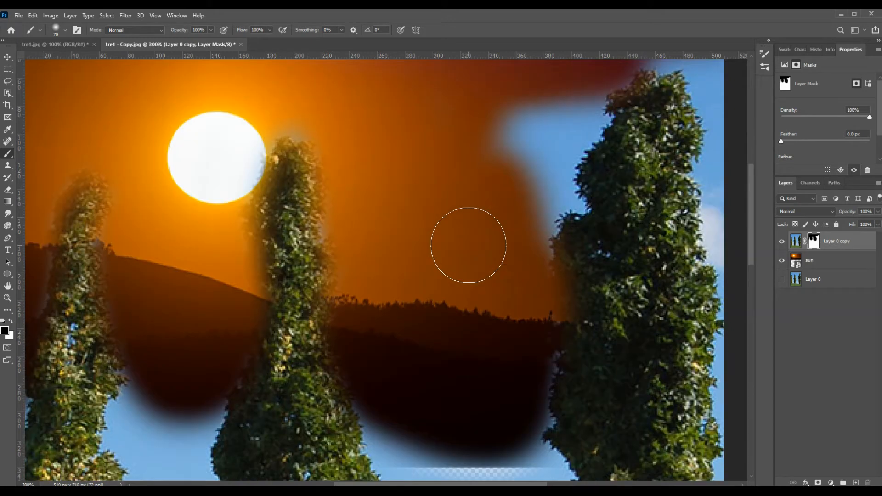
pyautogui.hotkey('ctrl', 'z')
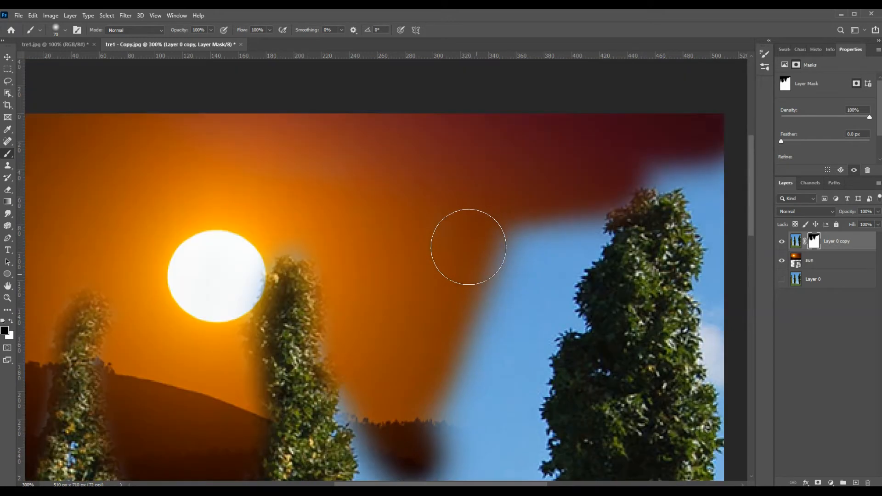
# Paint black on the Layer 0 copy mask to reveal the sunset between the middle and right trees and around the right tree's top.
pyautogui.moveTo(484, 289)
pyautogui.mouseDown()
pyautogui.moveTo(500, 110)
pyautogui.moveTo(507, 250)
pyautogui.mouseUp()
pyautogui.moveTo(404, 187)
pyautogui.mouseDown()
pyautogui.moveTo(486, 207)
pyautogui.moveTo(515, 173)
pyautogui.moveTo(536, 223)
pyautogui.moveTo(458, 241)
pyautogui.moveTo(400, 183)
pyautogui.moveTo(415, 238)
pyautogui.moveTo(460, 180)
pyautogui.moveTo(487, 170)
pyautogui.moveTo(459, 304)
pyautogui.moveTo(488, 152)
pyautogui.moveTo(519, 127)
pyautogui.moveTo(519, 180)
pyautogui.moveTo(478, 317)
pyautogui.mouseUp()
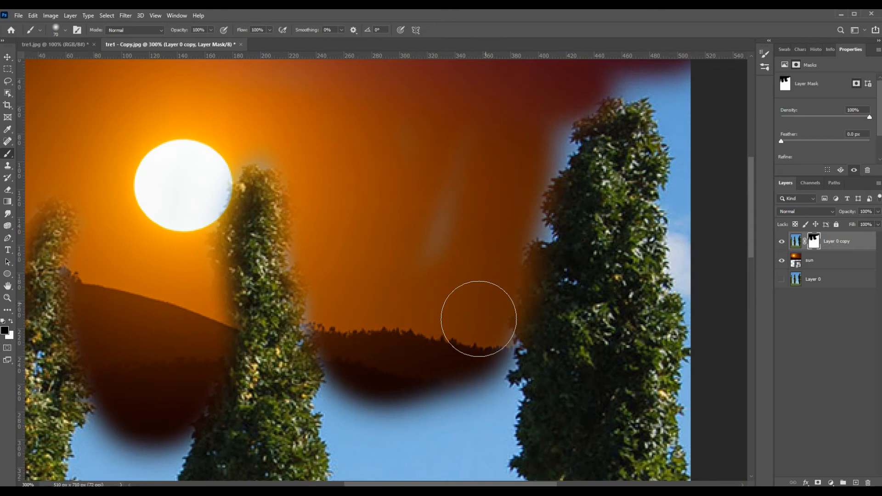
pyautogui.moveTo(542, 110)
pyautogui.mouseDown()
pyautogui.moveTo(481, 345)
pyautogui.moveTo(432, 347)
pyautogui.moveTo(492, 328)
pyautogui.moveTo(502, 315)
pyautogui.mouseUp()
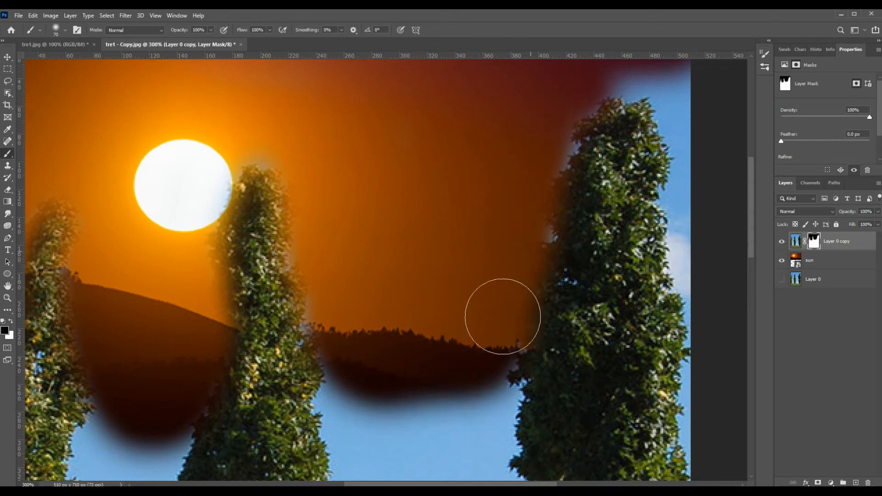
pyautogui.moveTo(579, 172); pyautogui.dragTo(475, 290)
pyautogui.moveTo(477, 196)
pyautogui.mouseDown()
pyautogui.moveTo(520, 182)
pyautogui.moveTo(581, 267)
pyautogui.moveTo(594, 420)
pyautogui.moveTo(594, 302)
pyautogui.mouseUp()
pyautogui.moveTo(582, 227)
pyautogui.mouseDown()
pyautogui.moveTo(539, 205)
pyautogui.moveTo(492, 220)
pyautogui.moveTo(414, 311)
pyautogui.mouseUp()
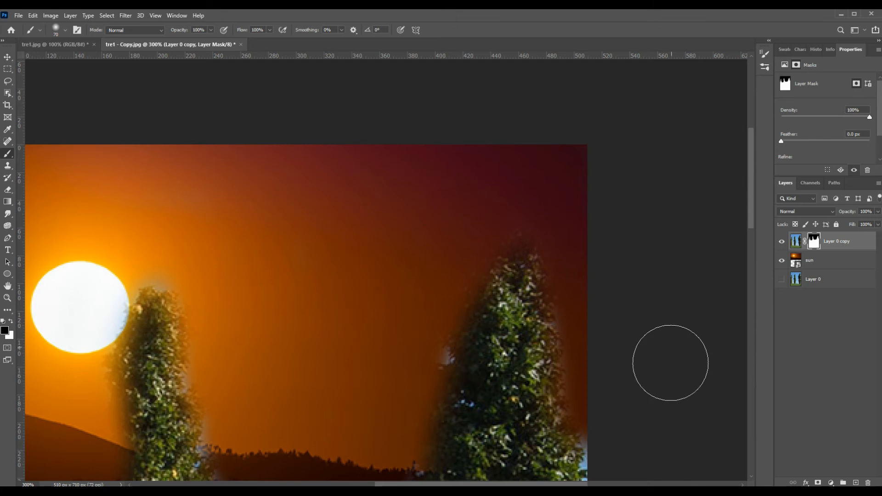
# Paint black on the Layer 0 copy mask to clear remaining blue beside the right tree and along the hills next to the middle tree.
pyautogui.moveTo(505, 475); pyautogui.dragTo(556, 325)
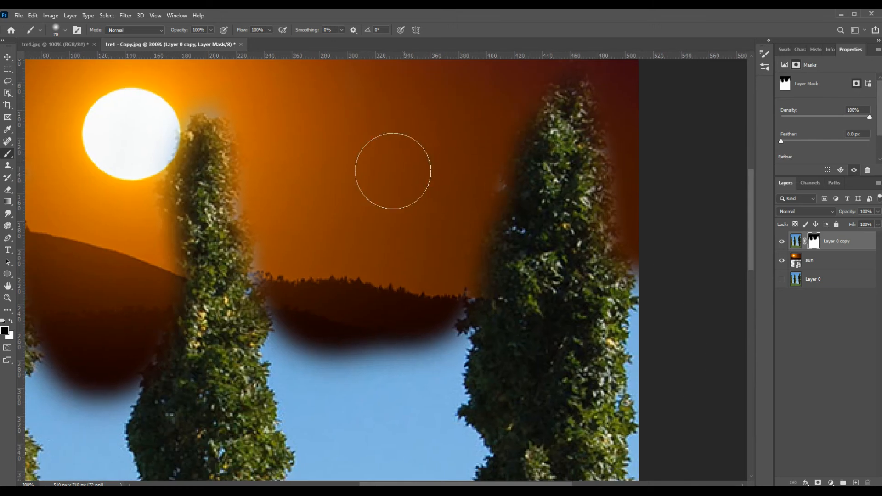
pyautogui.moveTo(672, 290)
pyautogui.mouseDown()
pyautogui.moveTo(673, 324)
pyautogui.moveTo(667, 248)
pyautogui.mouseUp()
pyautogui.moveTo(340, 256); pyautogui.dragTo(470, 254)
pyautogui.moveTo(621, 263); pyautogui.dragTo(642, 234)
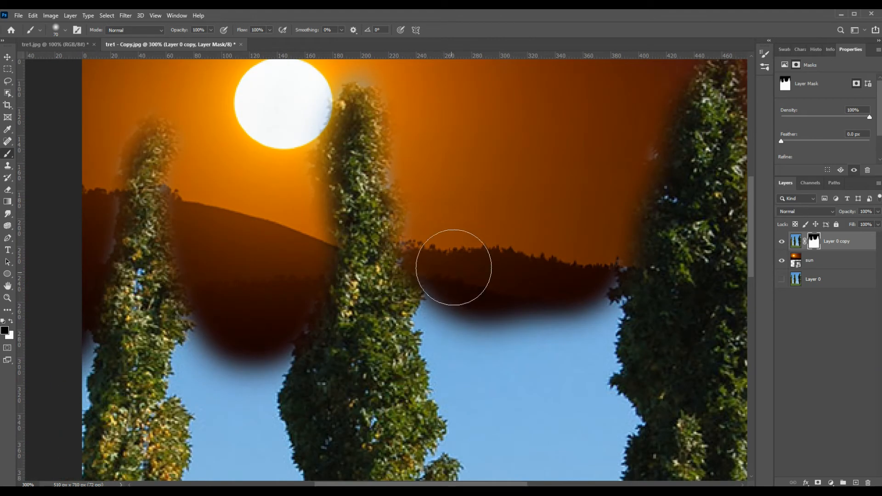
pyautogui.moveTo(453, 267)
pyautogui.mouseDown()
pyautogui.moveTo(464, 278)
pyautogui.moveTo(589, 264)
pyautogui.moveTo(597, 294)
pyautogui.mouseUp()
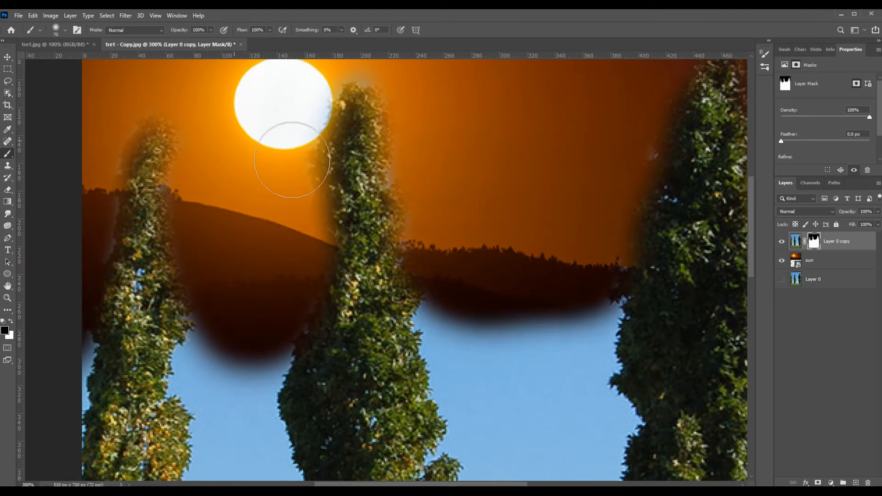
# Select the sun layer and move it left to X -32 px, keeping Y at -3 px.
pyautogui.click(7, 56)
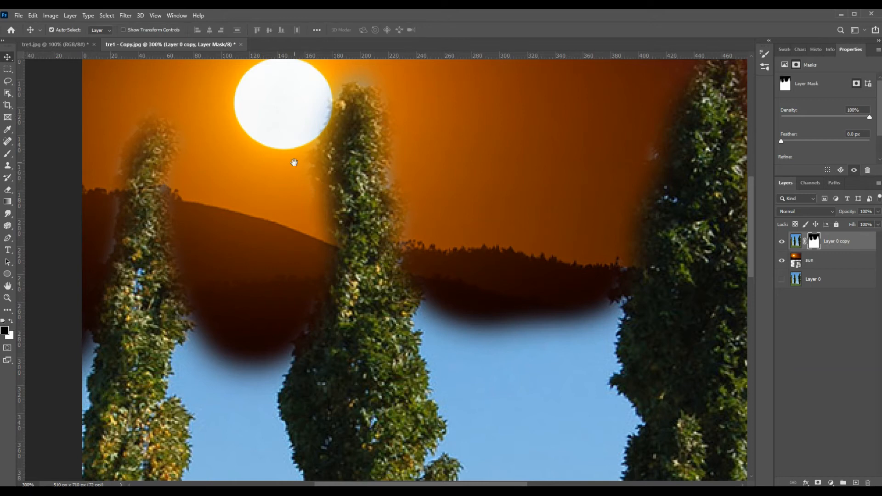
pyautogui.moveTo(291, 161); pyautogui.dragTo(396, 262)
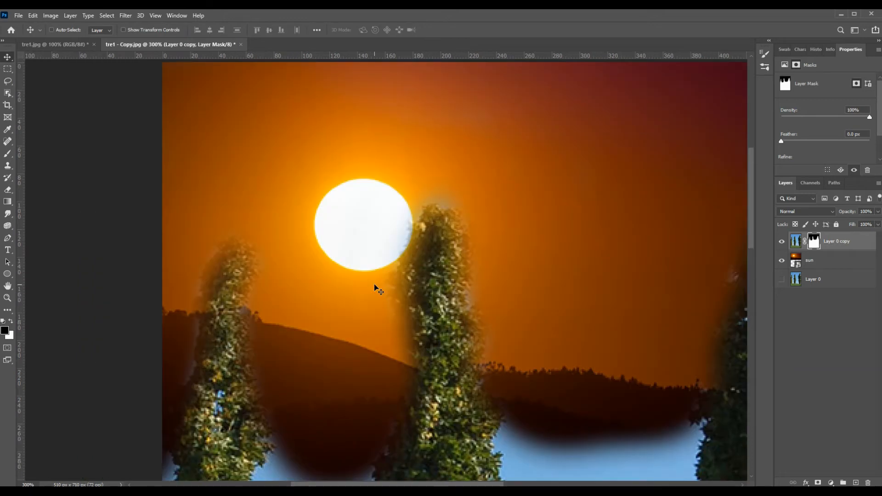
pyautogui.scroll(-1, 374, 287)
pyautogui.press('ctrl')
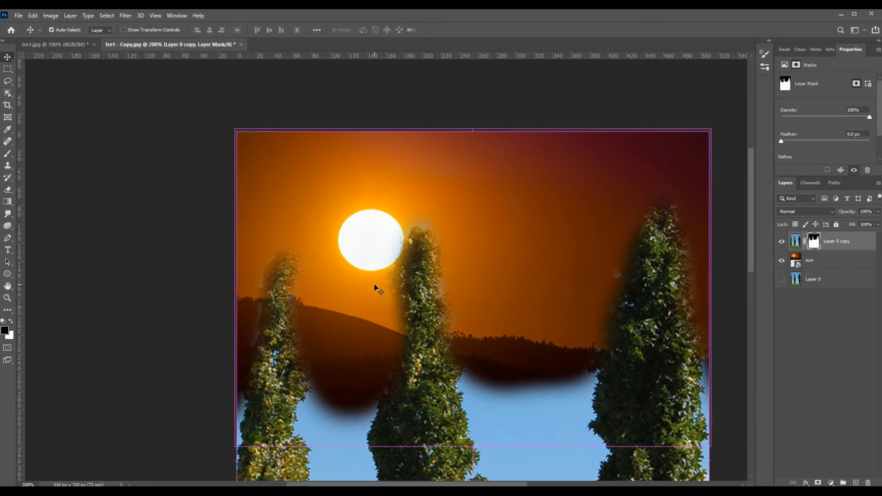
pyautogui.keyDown('ctrl'); pyautogui.click(381, 288); pyautogui.keyUp('ctrl')
pyautogui.moveTo(381, 288); pyautogui.dragTo(370, 268)
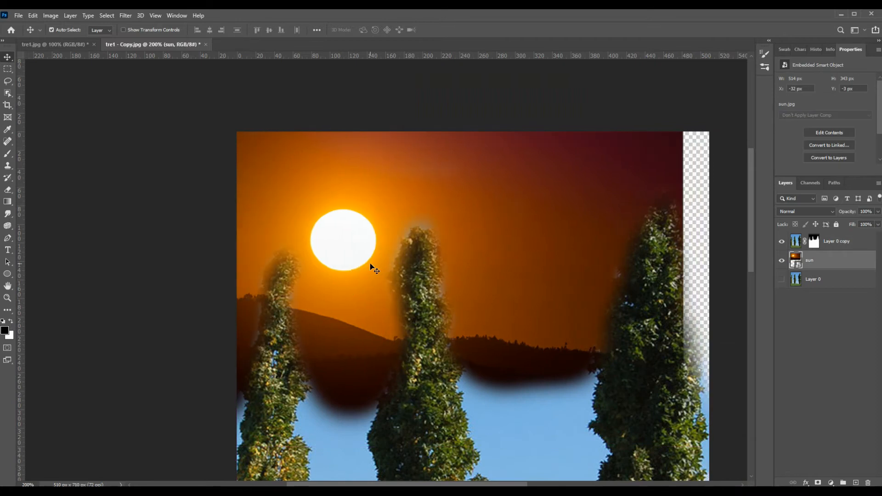
# Duplicate the sun layer as "sun copy" in the same document.
pyautogui.rightClick(830, 263)
pyautogui.click(730, 115)
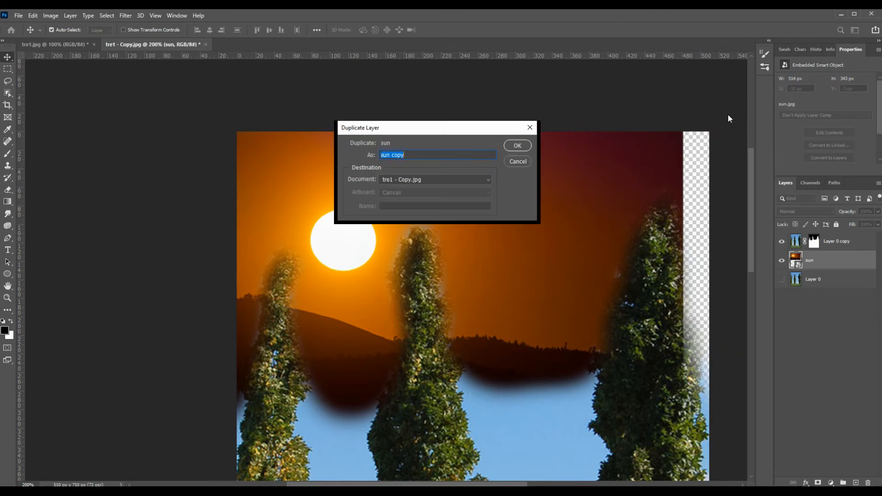
pyautogui.click(516, 146)
pyautogui.click(516, 146)
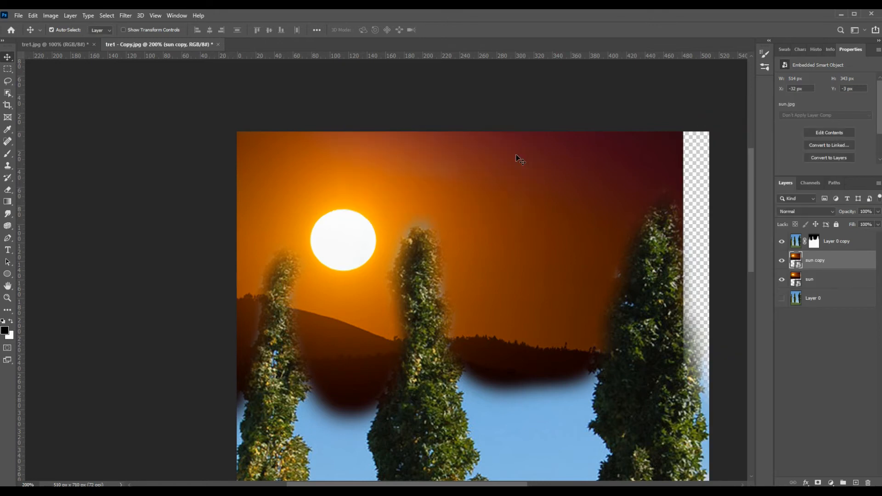
# Move the sun copy layer right to X 188 px so a second sun sits between the middle and right trees.
pyautogui.hotkey('shift', 'Right')
pyautogui.hotkey('shift', 'Right')
pyautogui.hotkey('shift', 'Right')
pyautogui.hotkey('shift', 'Right')
pyautogui.hotkey('shift', 'Right')
pyautogui.hotkey('shift', 'Right')
pyautogui.hotkey('shift', 'Right')
pyautogui.hotkey('shift', 'Right')
pyautogui.hotkey('shift', 'Right')
pyautogui.hotkey('shift', 'Right')
pyautogui.hotkey('shift', 'Right')
pyautogui.hotkey('shift', 'Right')
pyautogui.hotkey('shift', 'Right')
pyautogui.hotkey('shift', 'Right')
pyautogui.hotkey('shift', 'Right')
pyautogui.hotkey('shift', 'Right')
pyautogui.hotkey('shift', 'Right')
pyautogui.hotkey('shift', 'Right')
pyautogui.hotkey('shift', 'Right')
pyautogui.hotkey('shift', 'Right')
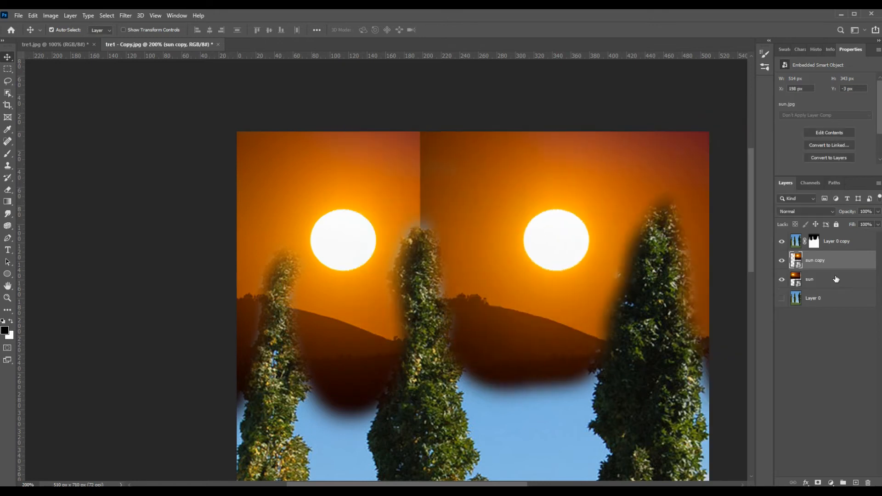
pyautogui.hotkey('shift', 'Left')
pyautogui.hotkey('shift', 'Left')
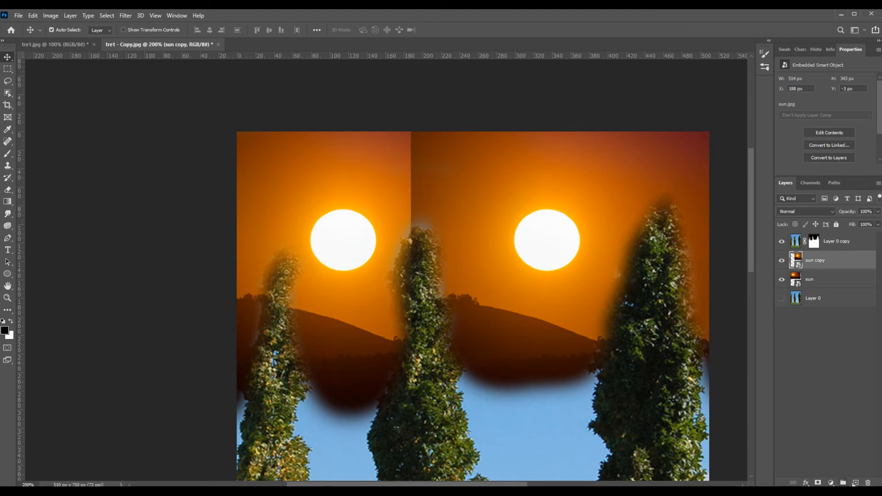
# Add a layer mask to sun copy and paint black along the vertical seam above the middle tree to blend both skies.
pyautogui.click(818, 482)
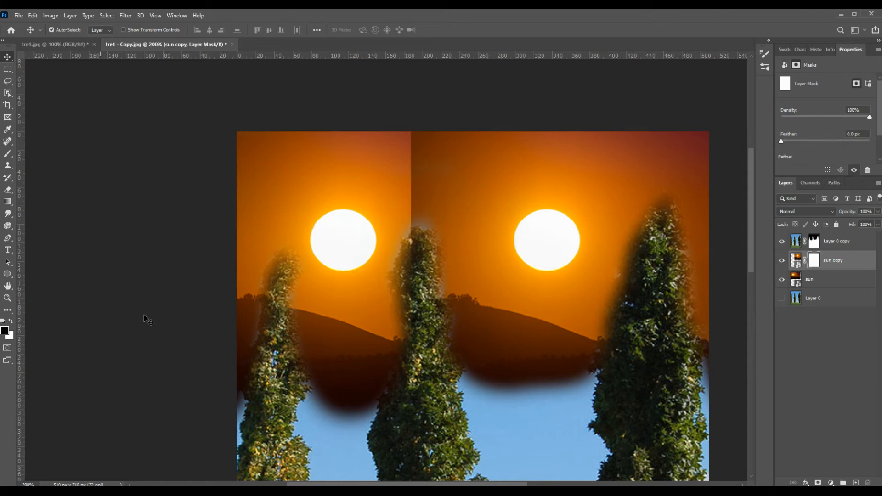
pyautogui.press('b')
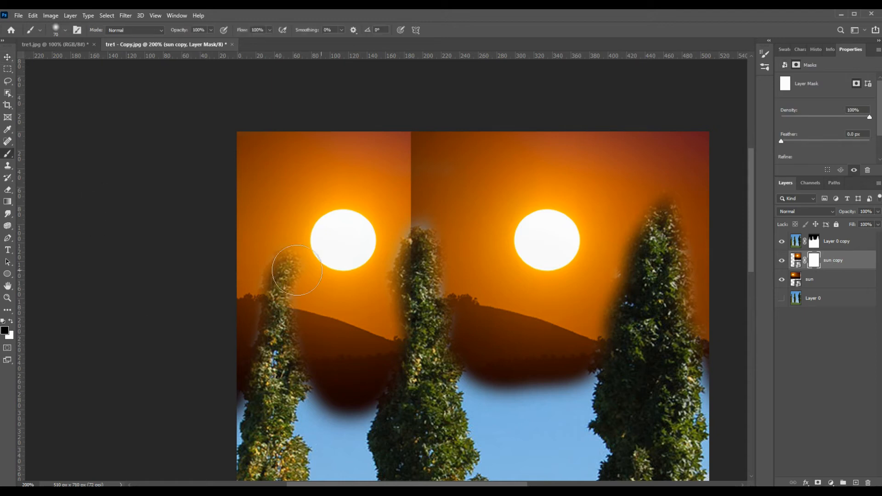
pyautogui.moveTo(414, 157)
pyautogui.mouseDown()
pyautogui.moveTo(413, 198)
pyautogui.moveTo(404, 203)
pyautogui.moveTo(420, 248)
pyautogui.moveTo(435, 216)
pyautogui.mouseUp()
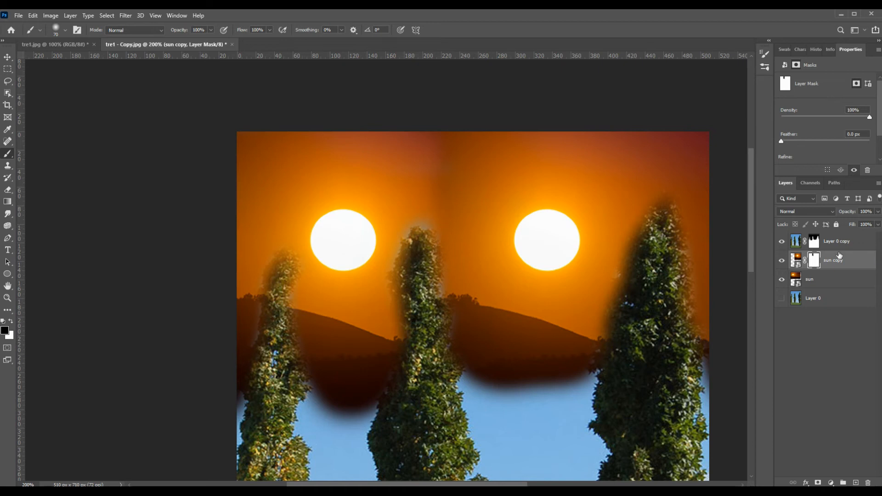
# Paint black on the Layer 0 copy mask to remove the blue at the middle tree's tip and the canvas's left edge.
pyautogui.click(814, 241)
pyautogui.moveTo(422, 221); pyautogui.dragTo(425, 232)
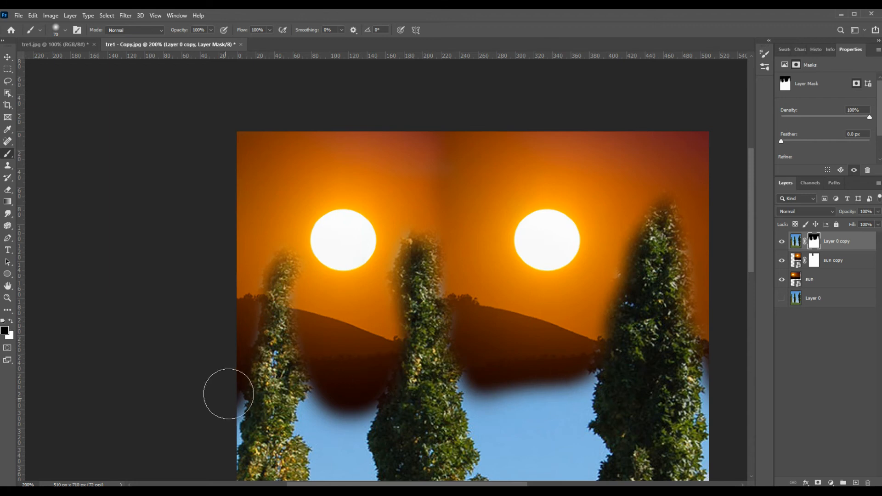
pyautogui.moveTo(218, 415); pyautogui.dragTo(223, 389)
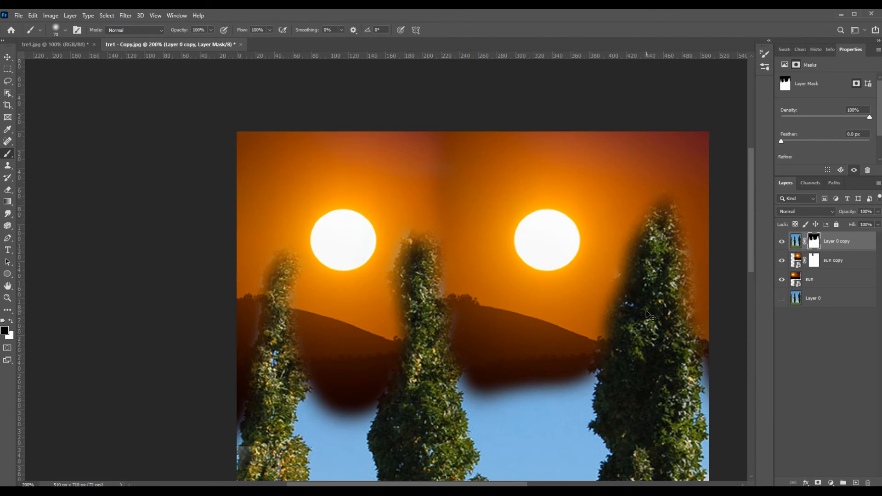
# Add a Hue/Saturation adjustment layer above Layer 0 copy with hue +5 and saturation +62.
pyautogui.hotkey('ctrl', '-')
pyautogui.hotkey('ctrl', '-')
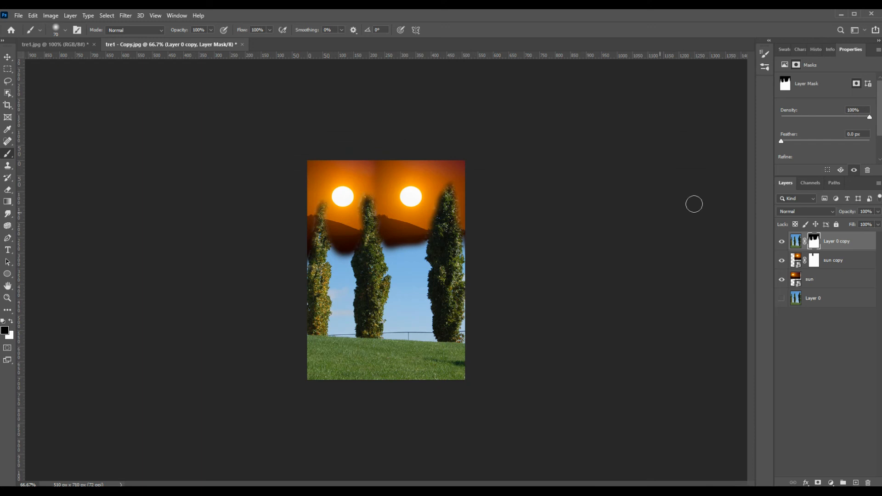
pyautogui.click(7, 57)
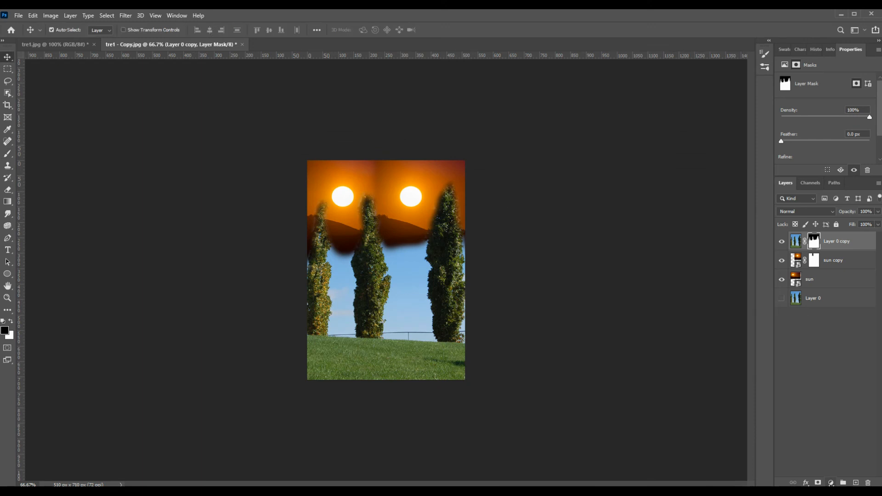
pyautogui.click(829, 483)
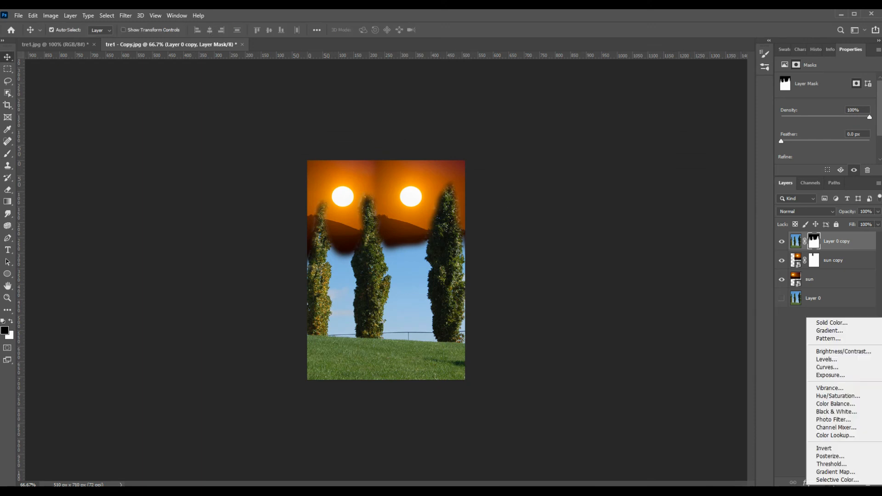
pyautogui.click(843, 397)
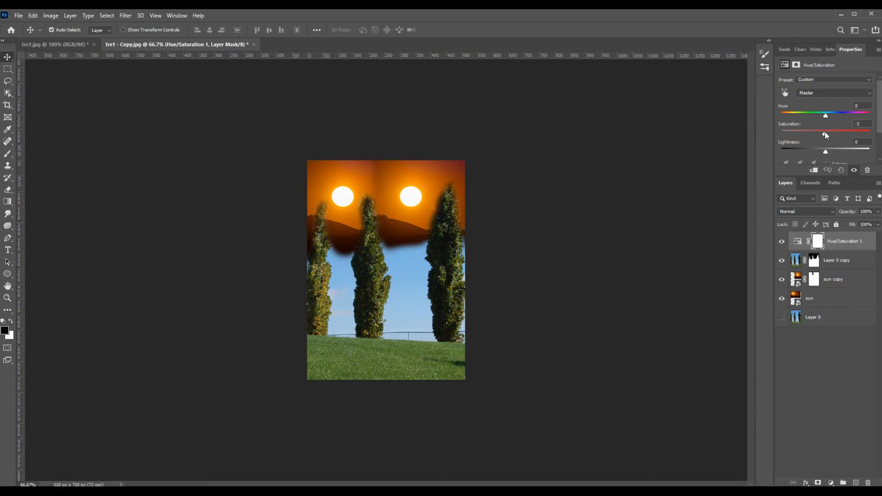
pyautogui.moveTo(825, 134); pyautogui.dragTo(836, 133)
pyautogui.hotkey('ctrl', '+')
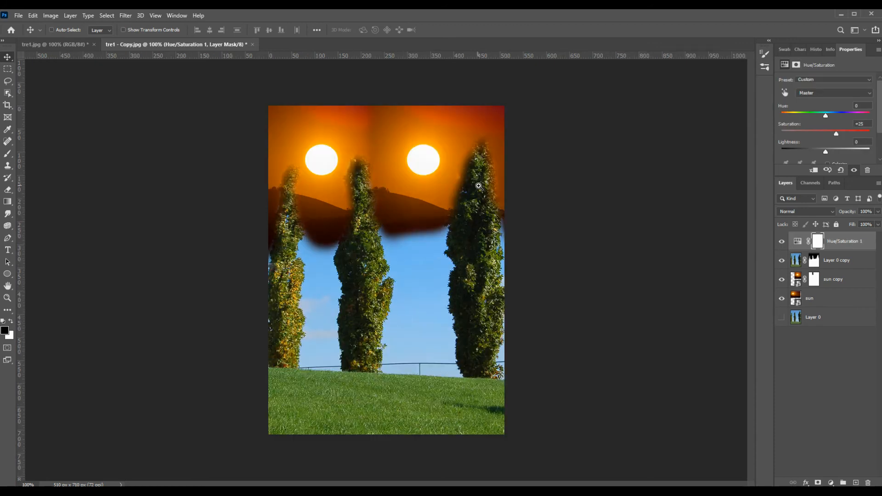
pyautogui.click(476, 184)
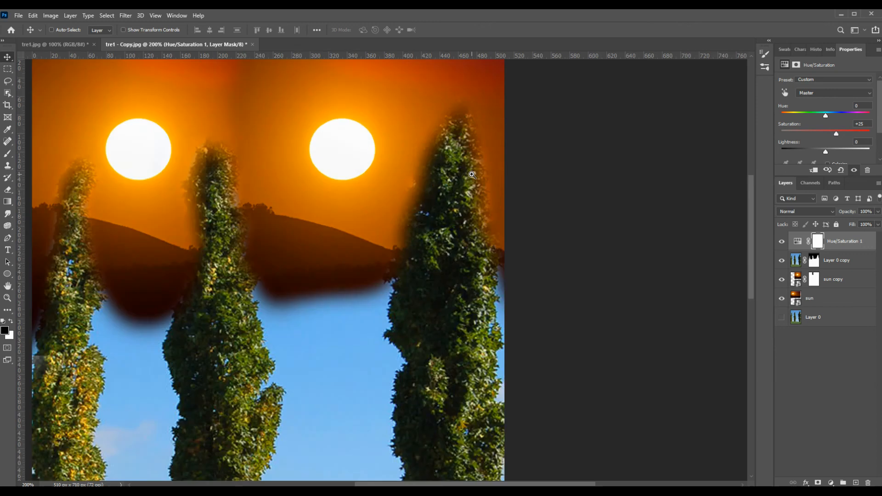
pyautogui.keyDown('alt'); pyautogui.click(471, 175); pyautogui.keyUp('alt')
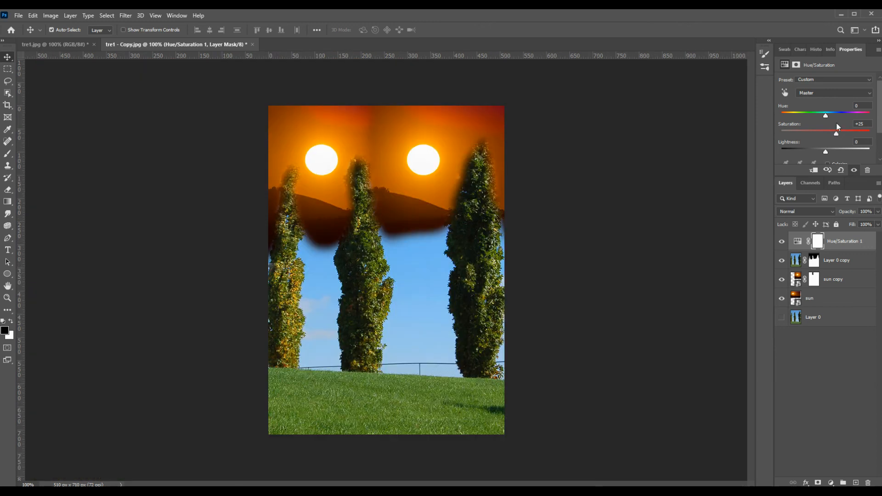
pyautogui.moveTo(836, 135); pyautogui.dragTo(828, 115)
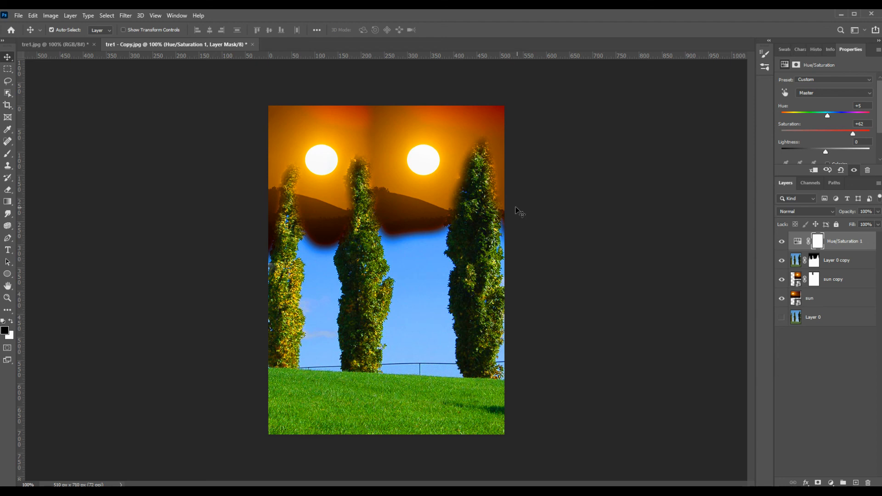
# Add a Brightness/Contrast adjustment layer on top with brightness 43 and contrast 53.
pyautogui.click(831, 482)
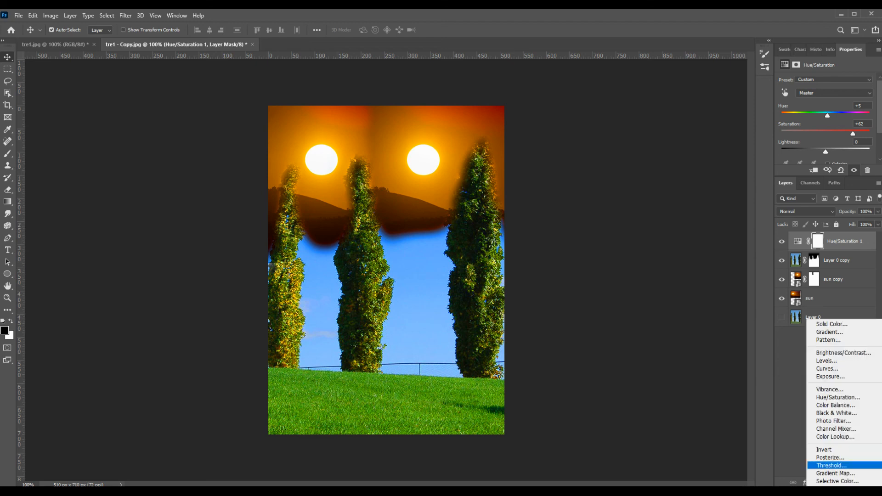
pyautogui.click(832, 354)
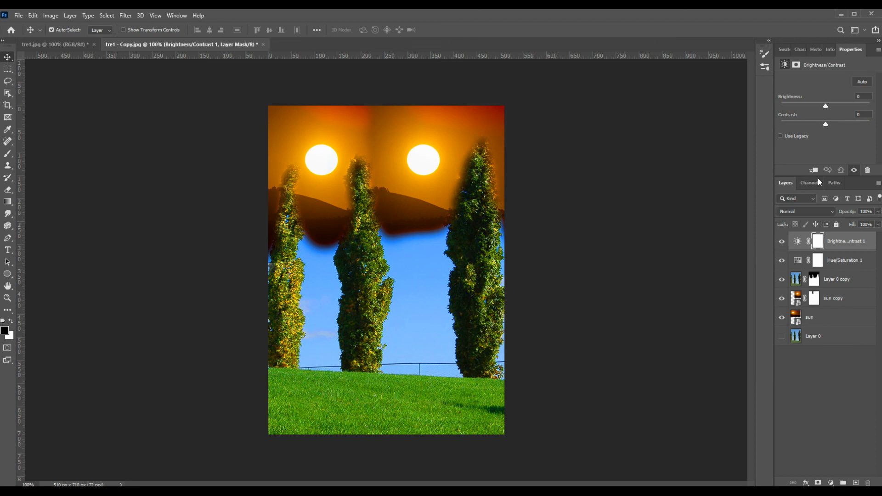
pyautogui.moveTo(826, 125); pyautogui.dragTo(839, 107)
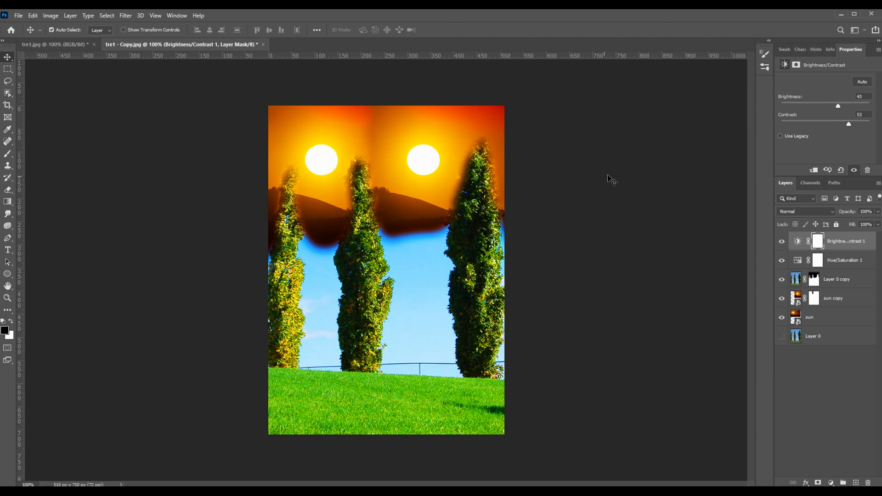